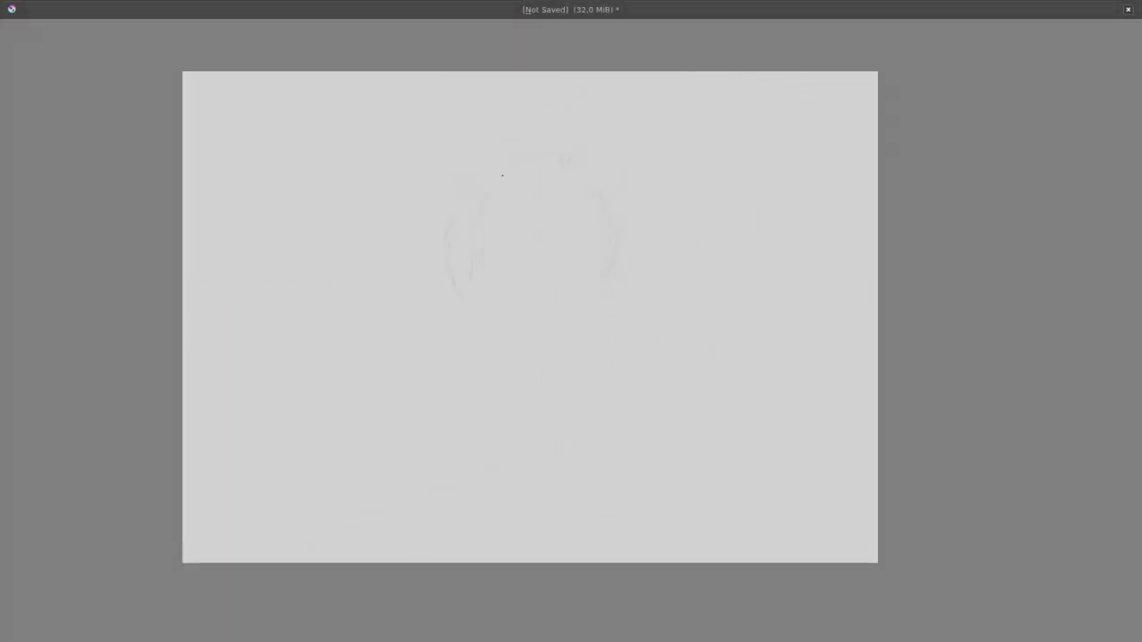
- Rough in the top of the head, left side of the neck and left sleeve faintly
drag(502, 175, 562, 189)
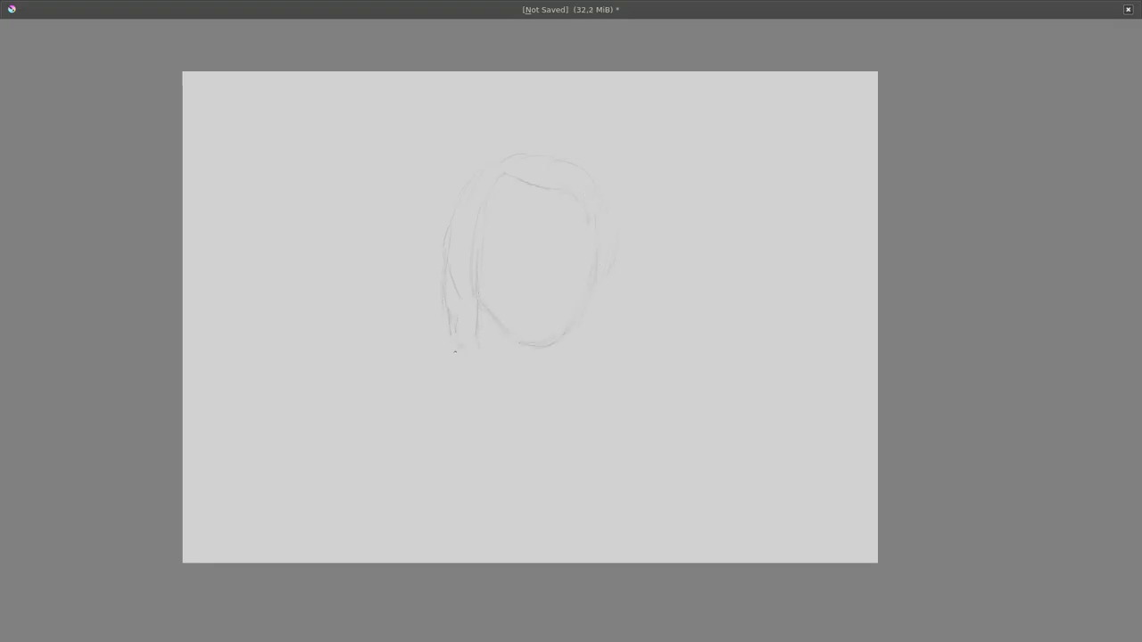
drag(455, 351, 491, 389)
drag(312, 509, 386, 542)
- Outline the left arm, draw the right shoulder and sleeve, and hatch the lower right arm
drag(328, 419, 316, 489)
drag(318, 510, 315, 544)
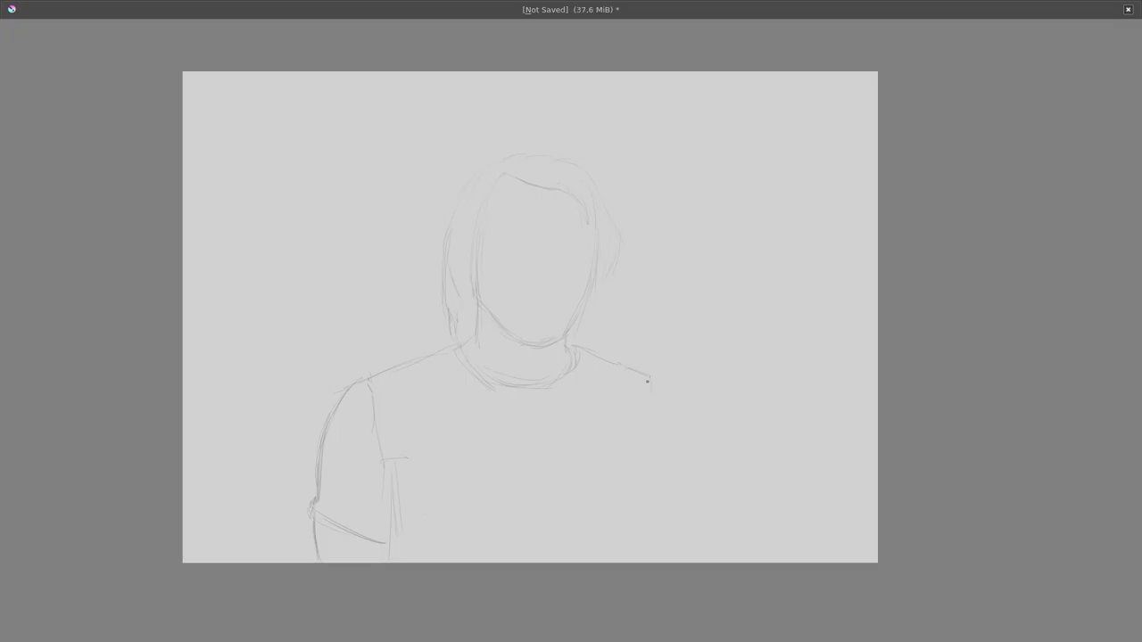
drag(647, 381, 664, 390)
drag(631, 490, 683, 495)
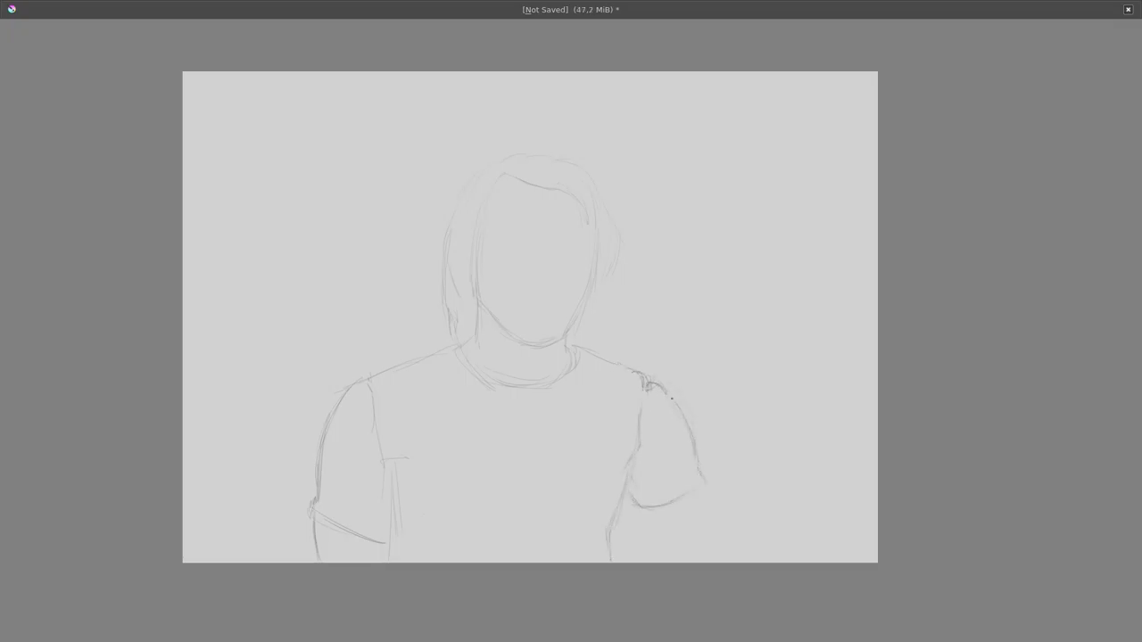
drag(644, 517, 651, 541)
drag(649, 526, 658, 559)
mouse_move(638, 507)
mouse_down()
mouse_move(674, 548)
mouse_move(668, 559)
mouse_up()
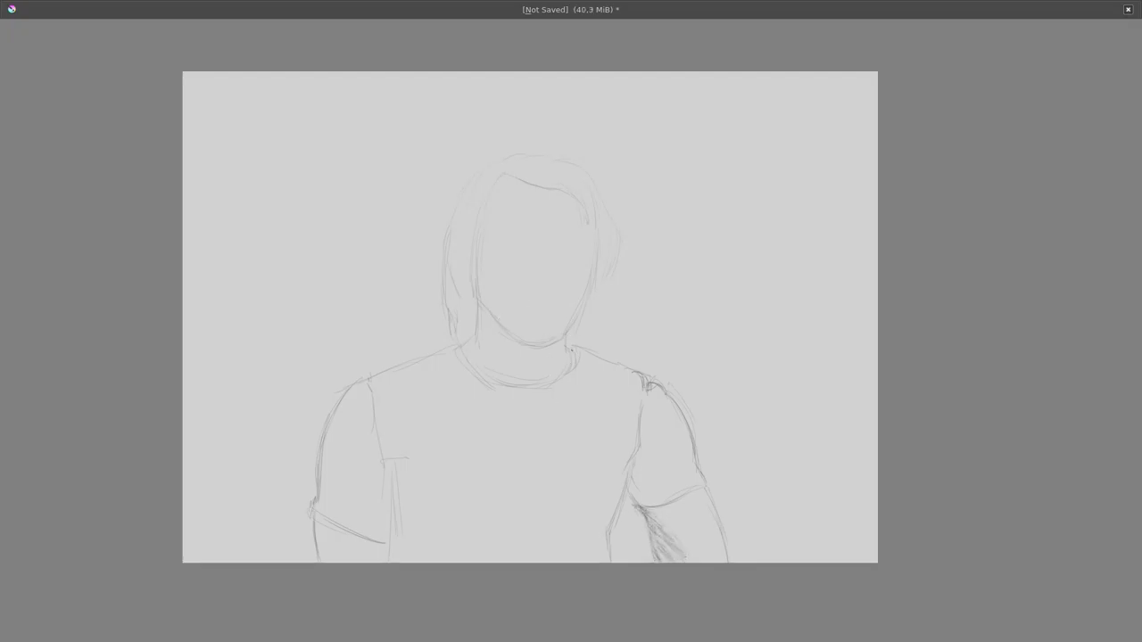
- Trace the t-shirt collar darker and add strands to the left side and top of the hair
mouse_move(462, 360)
mouse_down()
mouse_move(487, 382)
mouse_move(552, 389)
mouse_move(576, 353)
mouse_move(498, 383)
mouse_up()
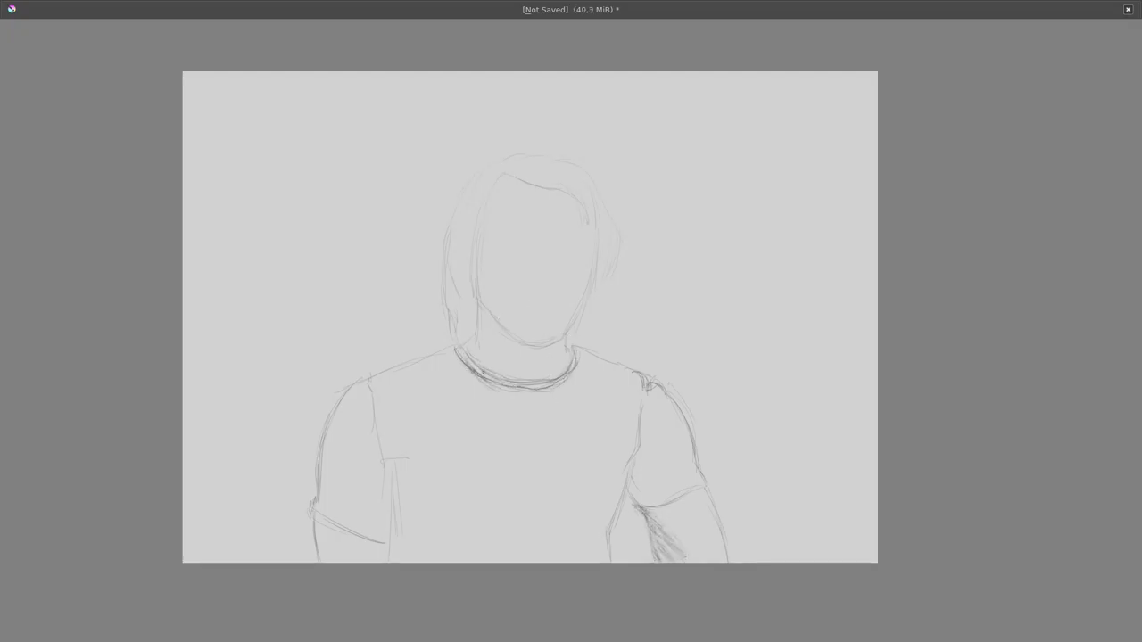
drag(462, 323, 453, 339)
mouse_move(462, 225)
mouse_down()
mouse_move(460, 263)
mouse_move(476, 274)
mouse_up()
drag(451, 248, 439, 291)
drag(460, 275, 440, 307)
mouse_move(487, 184)
mouse_down()
mouse_move(468, 225)
mouse_move(562, 171)
mouse_move(587, 225)
mouse_up()
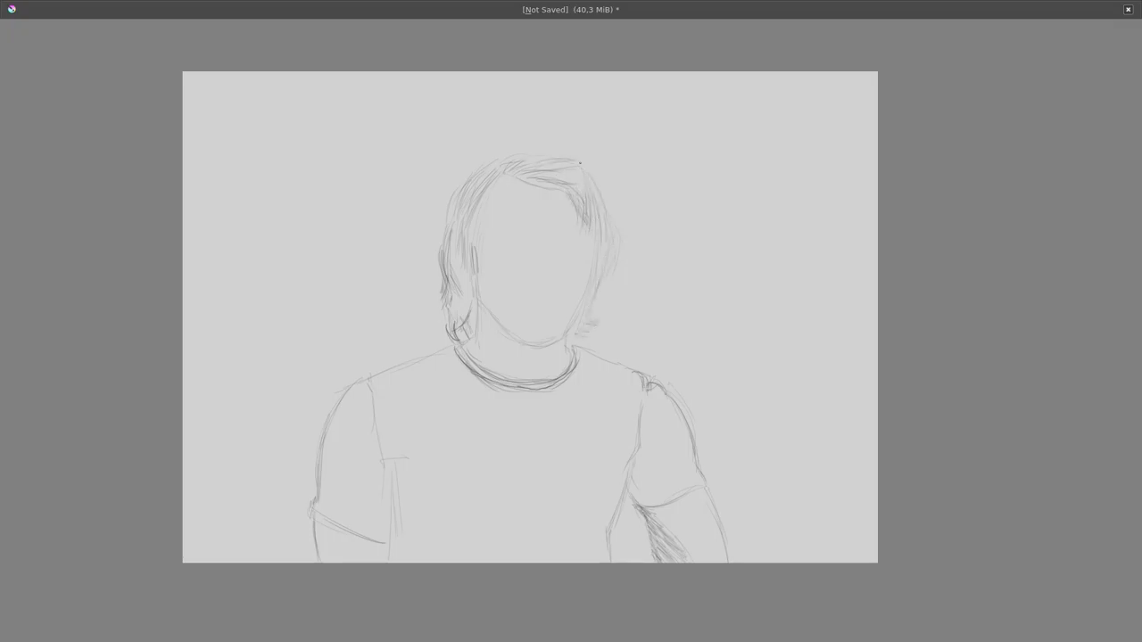
- Zoom in on the face, draw the right eyebrow and shade the side of the nose bridge
scroll(560, 208, up, 2)
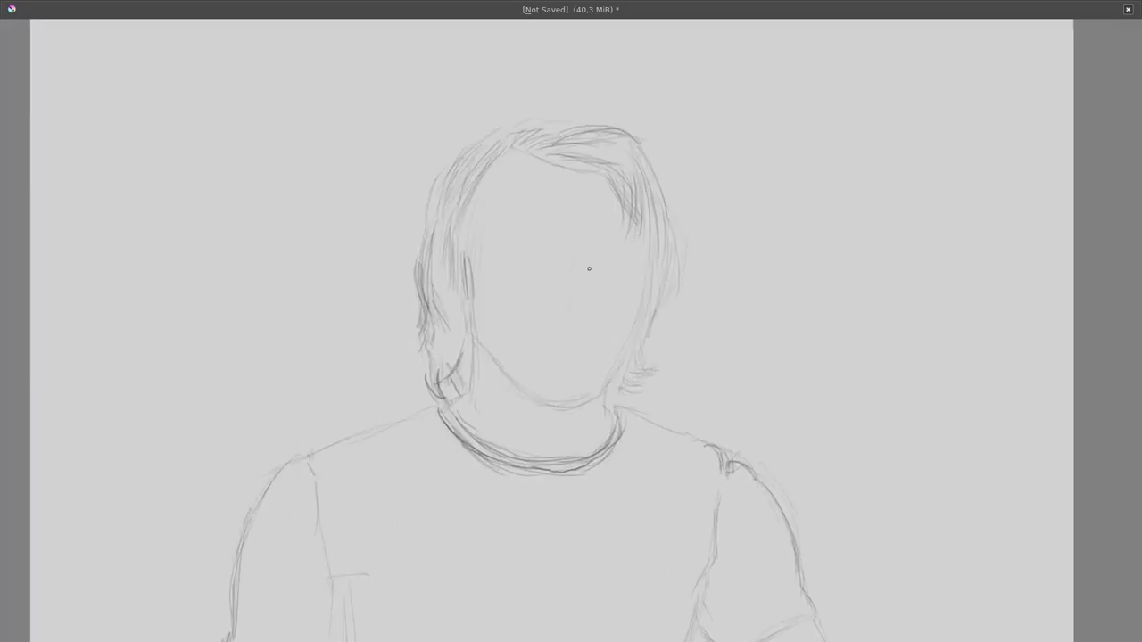
drag(628, 255, 578, 266)
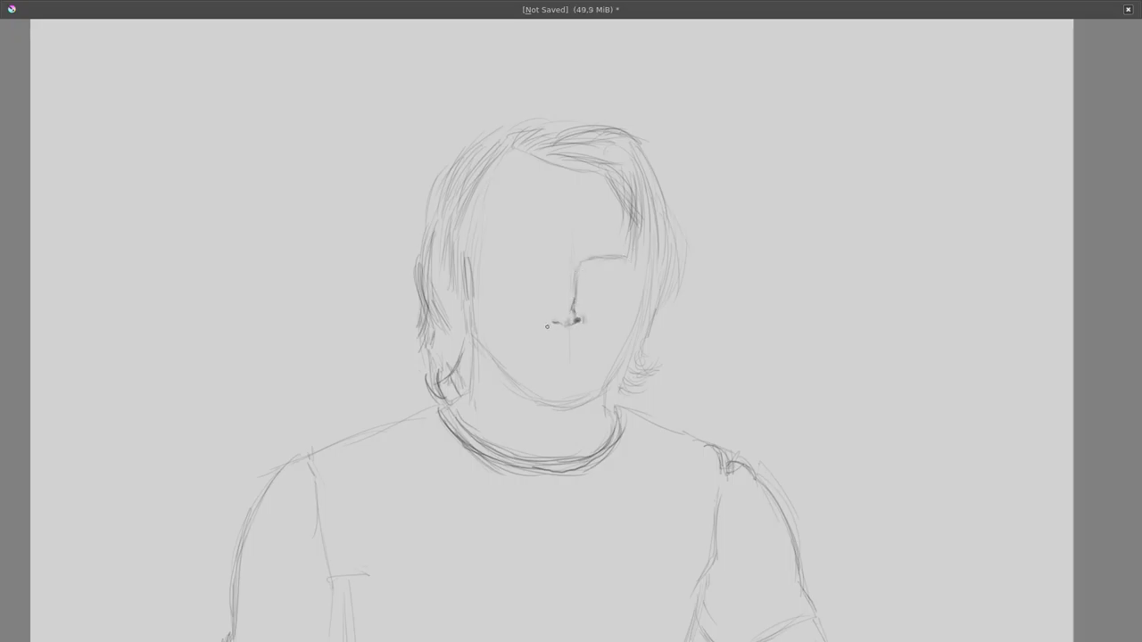
mouse_move(562, 307)
mouse_down()
mouse_move(559, 271)
mouse_move(500, 259)
mouse_up()
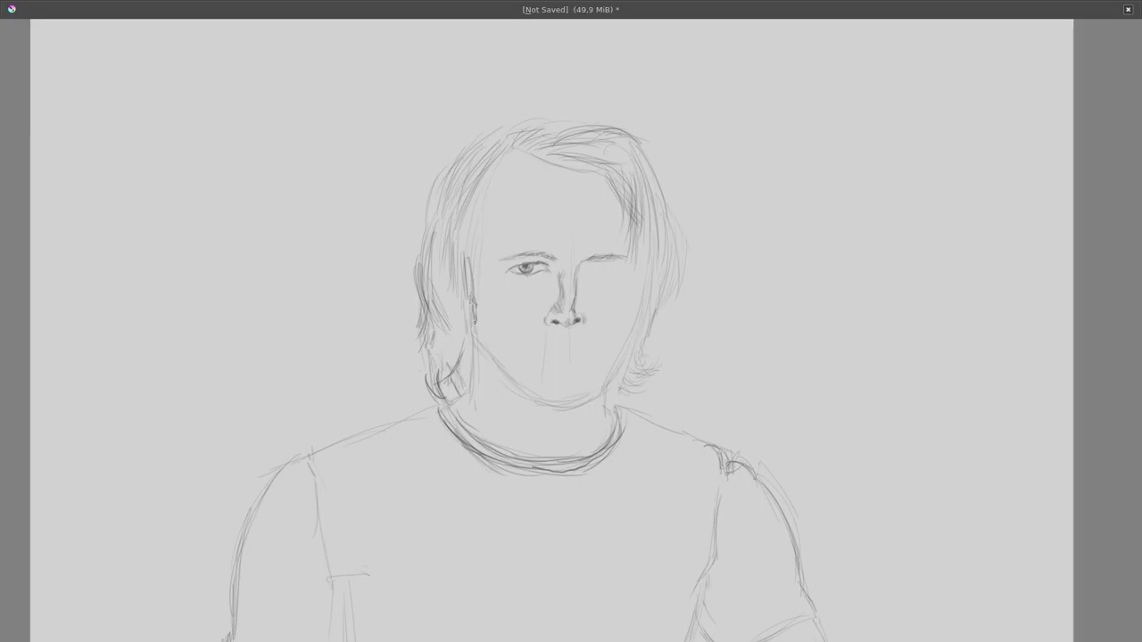
- Sketch lines on the left cheek and outline the ear on the left side
drag(476, 323, 487, 350)
drag(456, 305, 464, 319)
drag(463, 268, 458, 323)
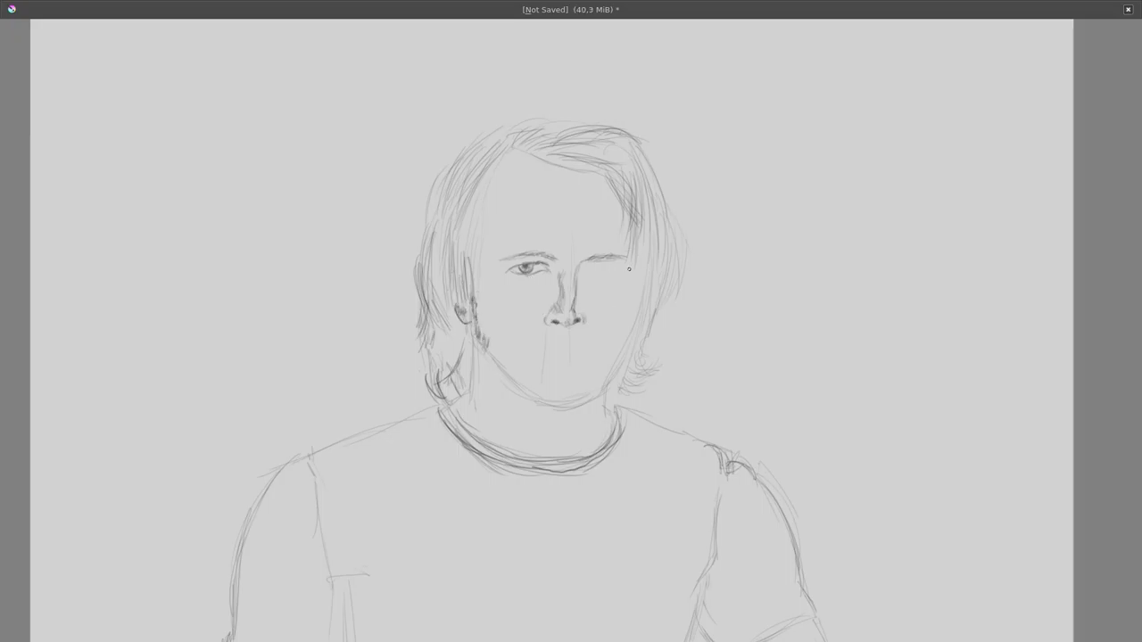
- Refine the right eye's lids, shade under the left eye, and draw stubble along the jawline
mouse_move(588, 267)
mouse_down()
mouse_move(613, 263)
mouse_move(599, 274)
mouse_up()
drag(588, 267, 614, 263)
drag(517, 272, 540, 278)
mouse_move(539, 271)
mouse_down()
mouse_move(547, 282)
mouse_move(627, 255)
mouse_up()
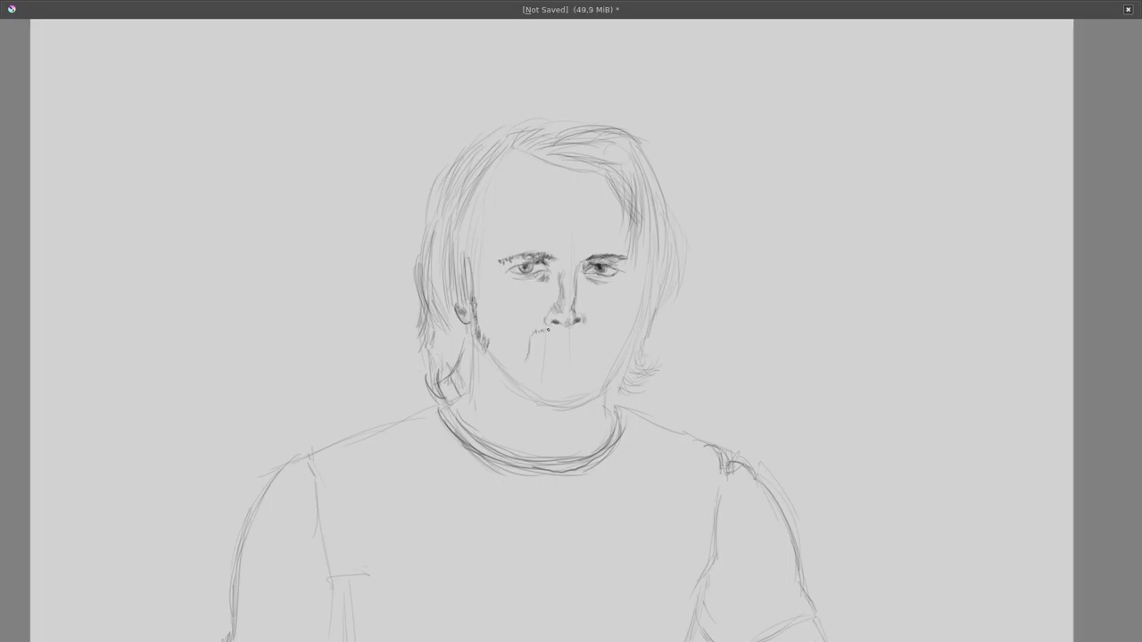
mouse_move(630, 321)
mouse_down()
mouse_move(599, 400)
mouse_move(563, 412)
mouse_move(510, 382)
mouse_move(485, 346)
mouse_up()
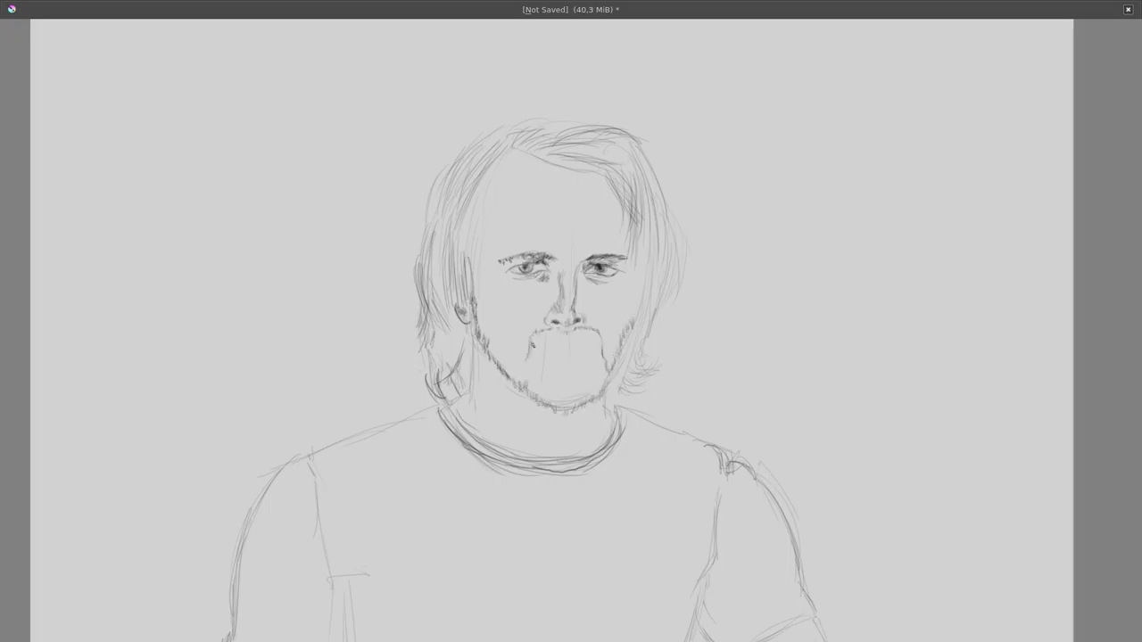
- Darken the moustache and hatch it from the right toward the centre
mouse_move(591, 339)
mouse_down()
mouse_move(537, 337)
mouse_move(582, 356)
mouse_up()
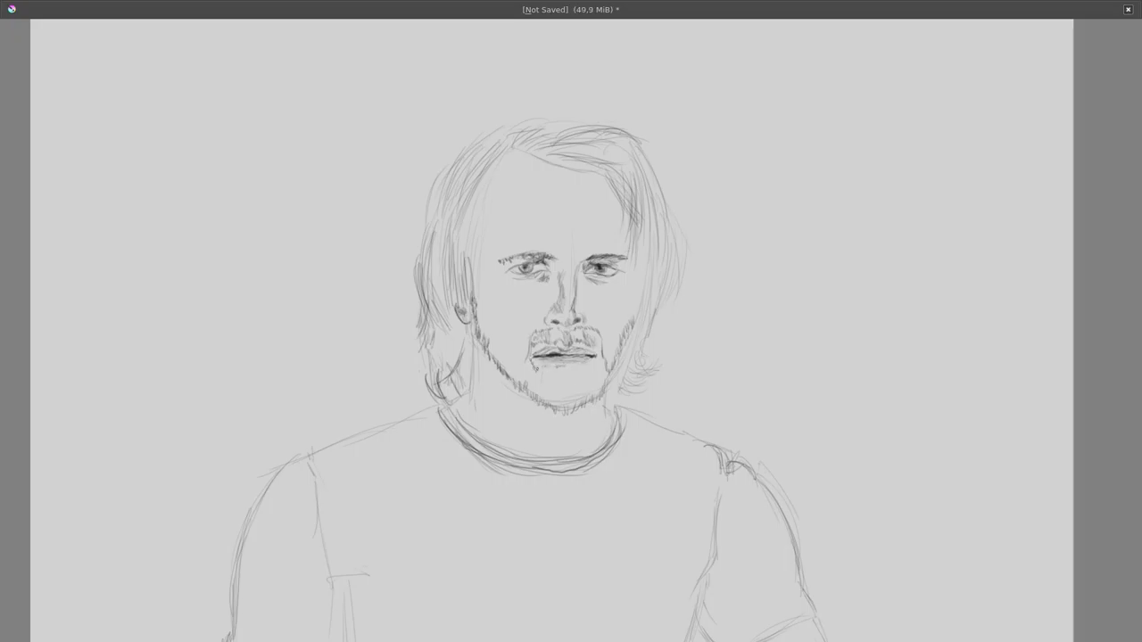
mouse_move(603, 367)
mouse_down()
mouse_move(597, 334)
mouse_move(539, 336)
mouse_move(579, 379)
mouse_move(585, 405)
mouse_move(603, 394)
mouse_move(562, 406)
mouse_move(522, 386)
mouse_move(535, 394)
mouse_move(526, 375)
mouse_move(533, 389)
mouse_move(560, 389)
mouse_up()
- Hatch beard along the left jaw and cheek and shade below the ear
mouse_move(493, 346)
mouse_down()
mouse_move(505, 372)
mouse_move(498, 362)
mouse_up()
mouse_move(480, 328)
mouse_down()
mouse_move(491, 352)
mouse_move(485, 337)
mouse_up()
mouse_move(467, 334)
mouse_down()
mouse_move(473, 378)
mouse_move(453, 396)
mouse_up()
drag(464, 373, 453, 397)
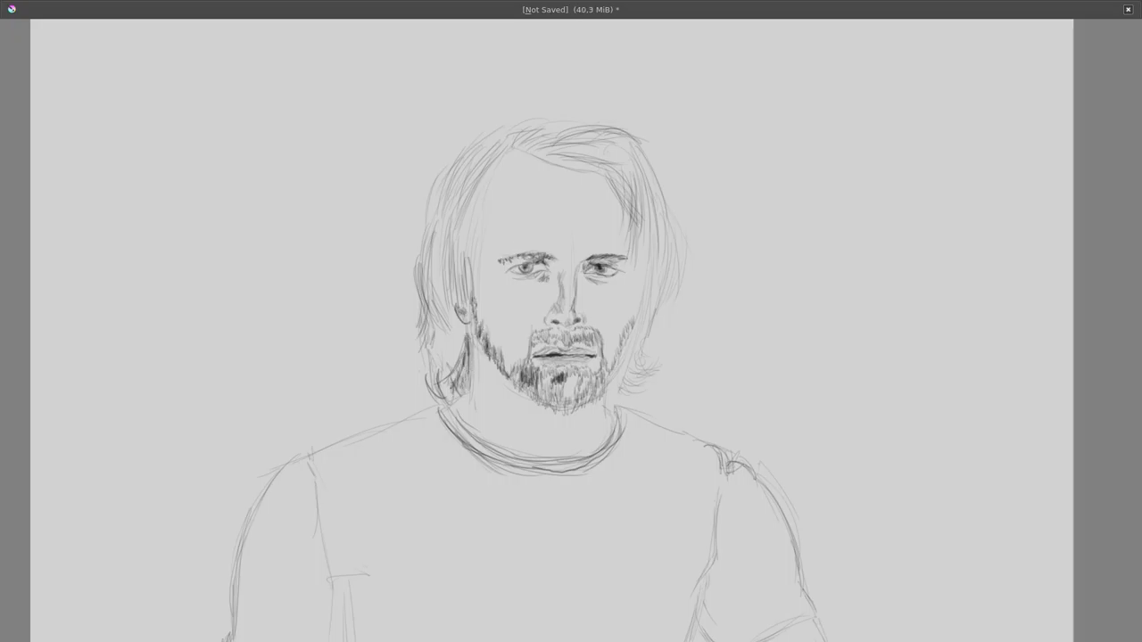
- Darken the forehead hairline and add dark strands across the top and upper-left hair
drag(512, 216, 498, 248)
drag(499, 155, 480, 218)
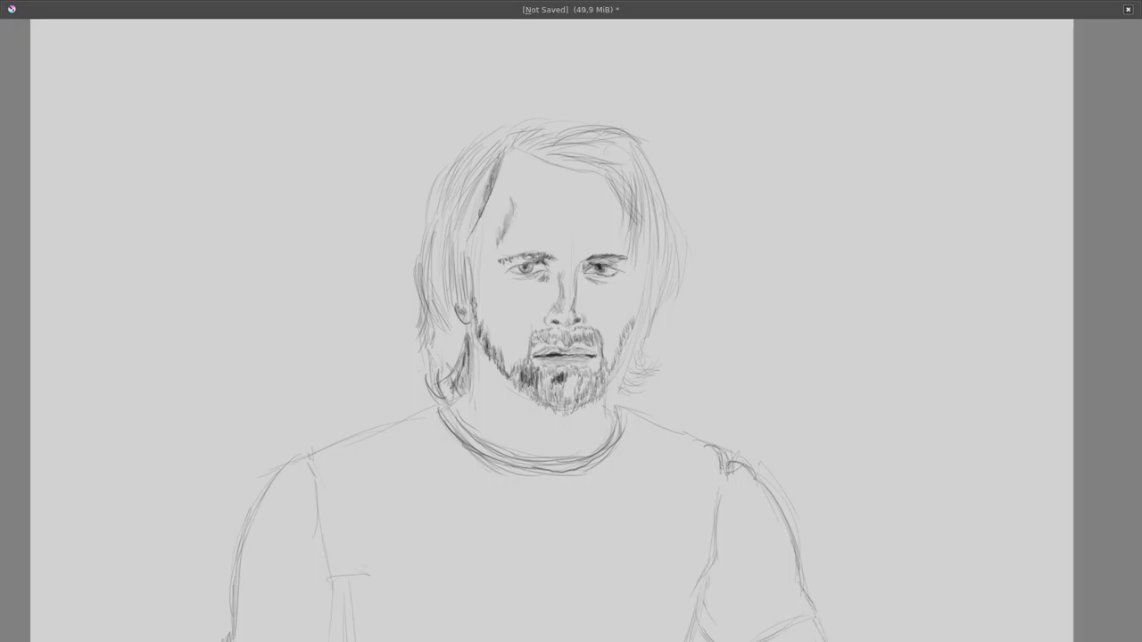
drag(496, 179, 467, 235)
drag(507, 145, 467, 221)
drag(596, 145, 518, 152)
mouse_move(530, 146)
mouse_down()
mouse_move(510, 132)
mouse_move(469, 164)
mouse_up()
drag(476, 146, 435, 233)
- Darken the chin beard and shade the left jaw below it
drag(564, 407, 541, 410)
drag(512, 383, 541, 403)
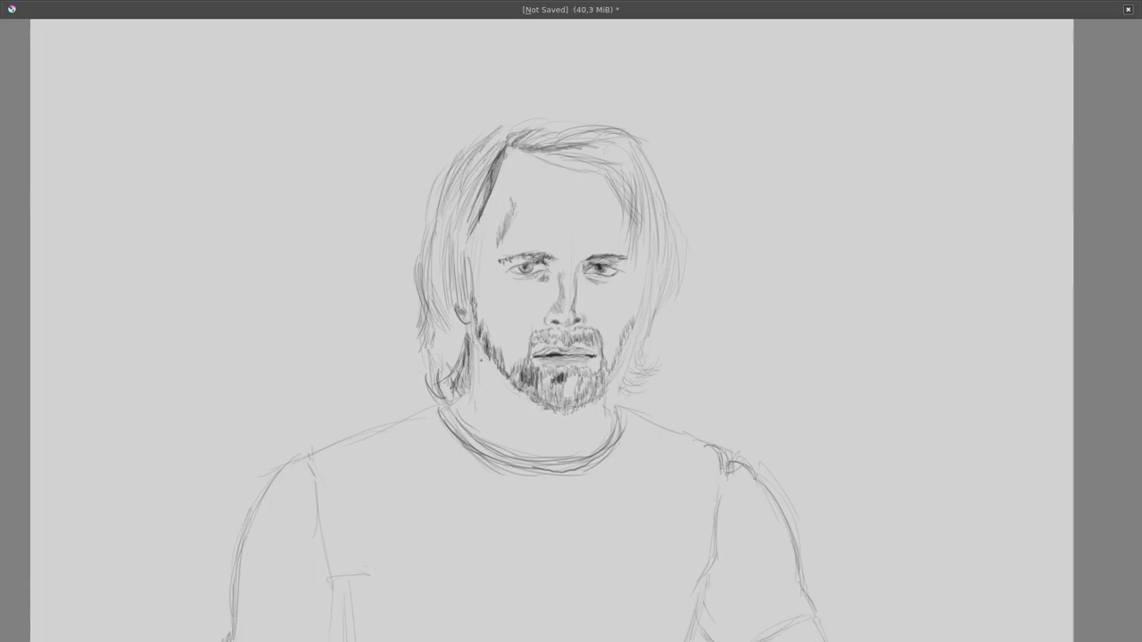
drag(478, 371, 466, 406)
drag(469, 394, 455, 403)
mouse_move(491, 385)
mouse_down()
mouse_move(475, 403)
mouse_move(486, 435)
mouse_up()
- Add strands around the whole head of hair, from lower left over the top to the right side
mouse_move(469, 354)
mouse_down()
mouse_move(458, 408)
mouse_move(429, 396)
mouse_up()
drag(427, 326, 412, 372)
drag(446, 283, 418, 348)
drag(416, 234, 421, 282)
drag(457, 172, 412, 257)
drag(498, 137, 444, 194)
mouse_move(628, 135)
mouse_down()
mouse_move(612, 146)
mouse_move(624, 244)
mouse_up()
mouse_move(649, 205)
mouse_down()
mouse_move(630, 327)
mouse_move(646, 335)
mouse_up()
- Darken the right side of the hair and beard, the chin beard and the moustache strokes
drag(651, 355, 626, 384)
drag(635, 323, 603, 387)
mouse_move(607, 382)
mouse_down()
mouse_move(560, 408)
mouse_move(533, 397)
mouse_up()
drag(533, 366, 515, 380)
drag(535, 337, 567, 330)
mouse_move(537, 334)
mouse_down()
mouse_move(529, 353)
mouse_move(601, 354)
mouse_move(604, 370)
mouse_up()
mouse_move(559, 341)
mouse_down()
mouse_move(589, 327)
mouse_move(596, 336)
mouse_up()
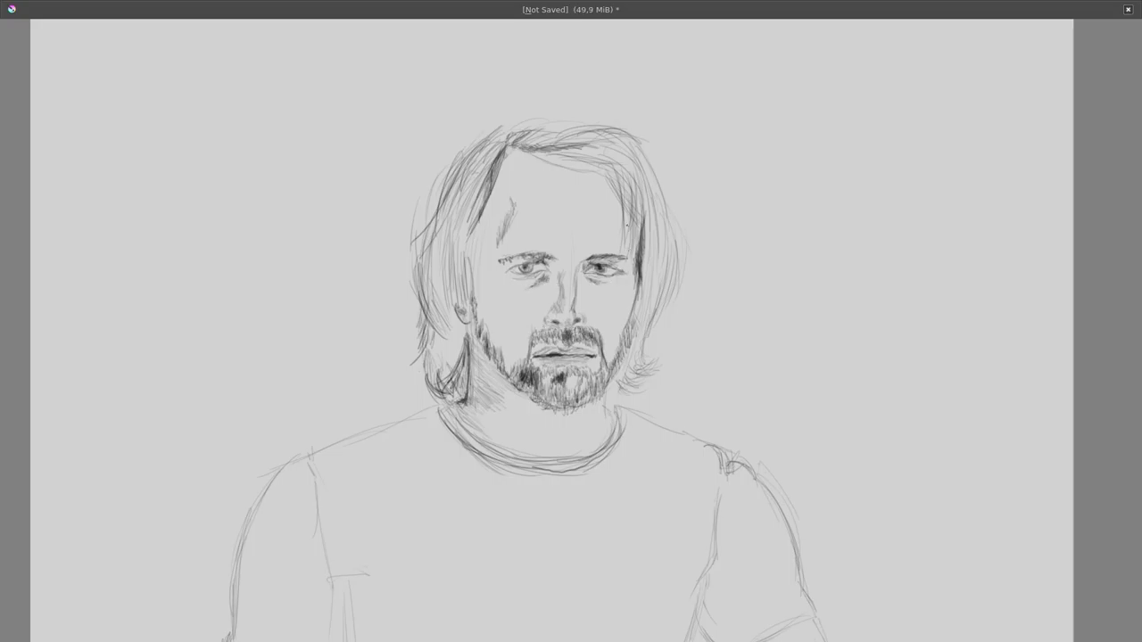
- Add strokes to the right hair edge and left eyebrow, and darken the collar and right shoulder
drag(625, 200, 628, 266)
drag(501, 259, 552, 250)
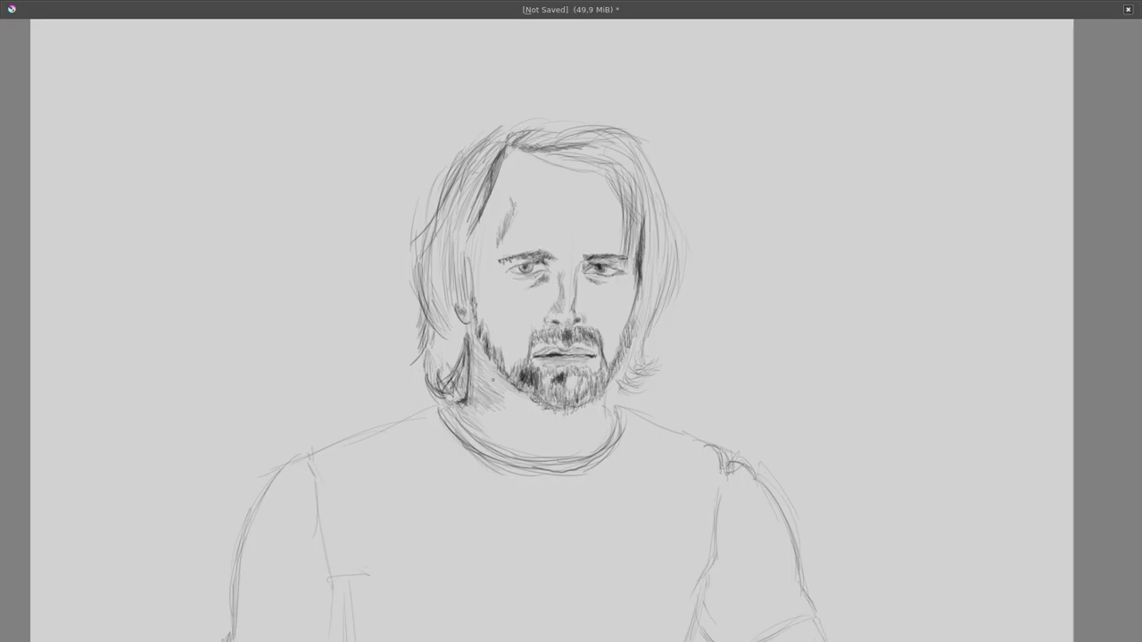
mouse_move(631, 417)
mouse_down()
mouse_move(639, 462)
mouse_move(703, 473)
mouse_up()
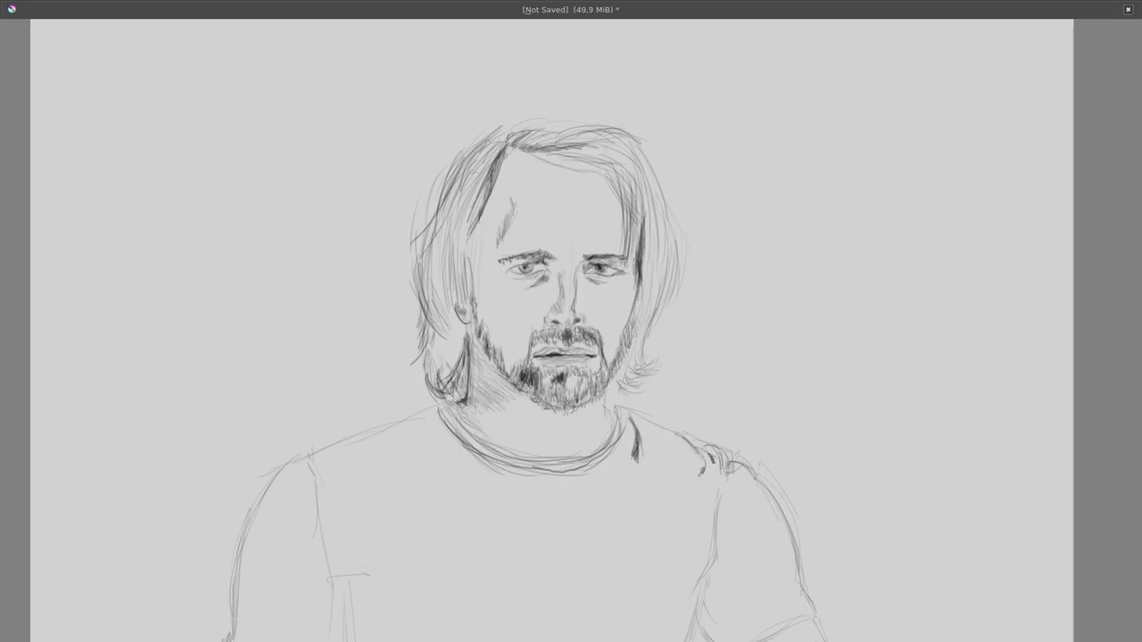
mouse_move(713, 533)
mouse_down()
mouse_move(691, 373)
mouse_move(680, 478)
mouse_up()
- Hatch along the right arm edge and the lower right sleeve
drag(704, 320, 676, 492)
drag(694, 344, 677, 472)
drag(719, 506, 755, 573)
- Draw the left sleeve line and hatch the left upper arm and sleeve with vertical strokes
drag(203, 501, 316, 544)
drag(319, 444, 325, 563)
mouse_move(309, 431)
mouse_down()
mouse_move(350, 414)
mouse_move(327, 540)
mouse_up()
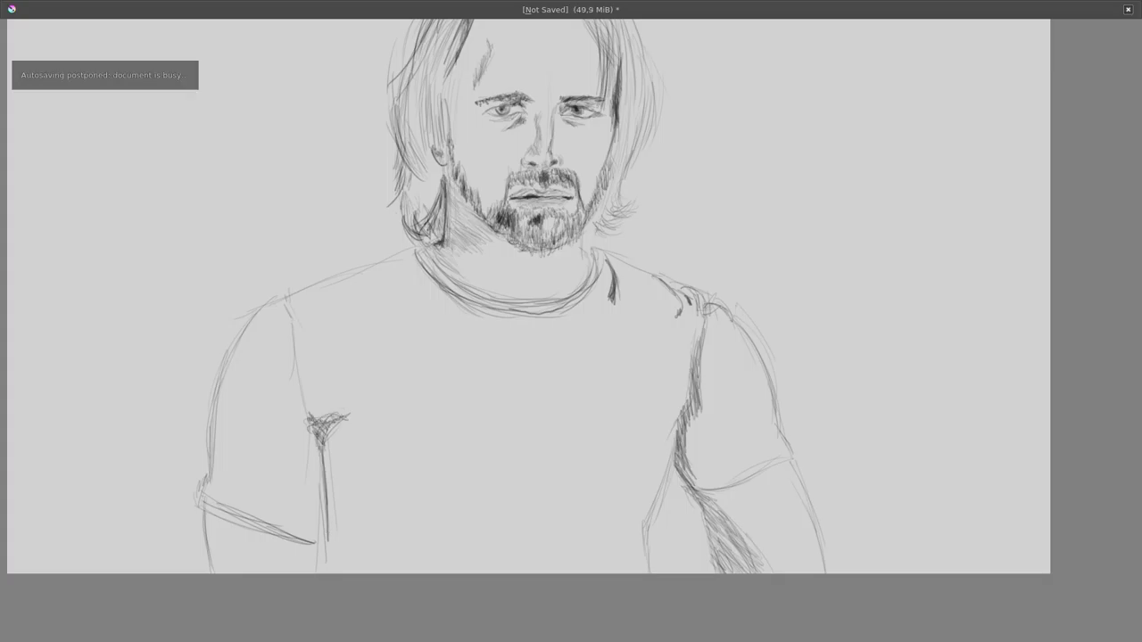
mouse_move(271, 353)
mouse_down()
mouse_move(320, 446)
mouse_move(307, 433)
mouse_up()
drag(287, 383, 323, 469)
drag(323, 477, 314, 539)
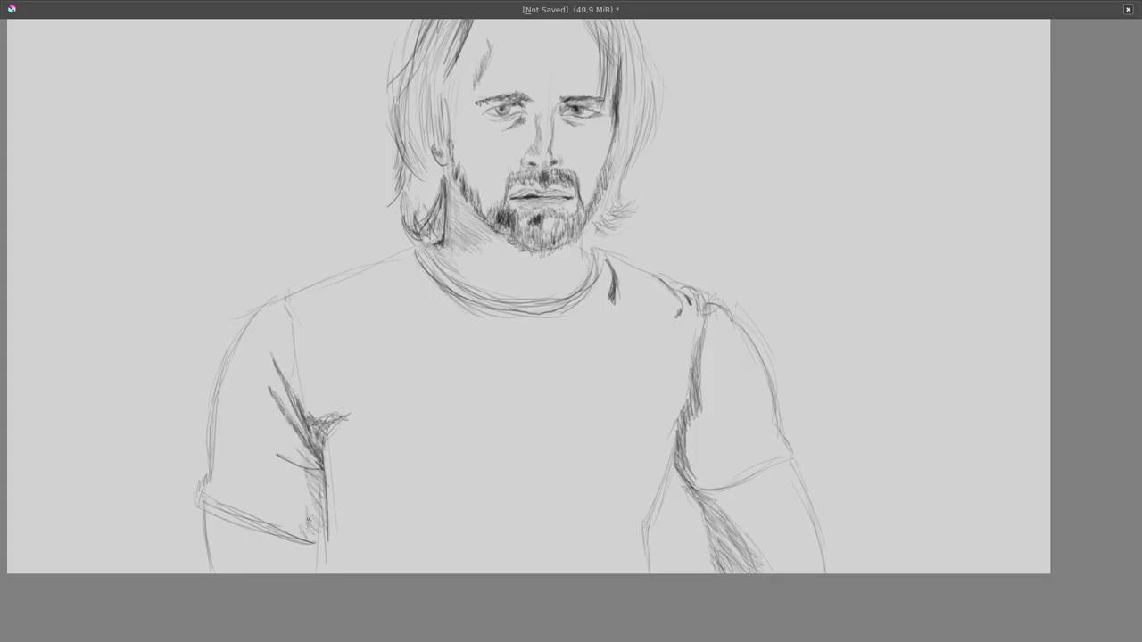
drag(227, 500, 323, 538)
drag(325, 444, 303, 535)
drag(327, 480, 298, 533)
drag(241, 512, 285, 534)
mouse_move(332, 426)
mouse_down()
mouse_move(362, 422)
mouse_move(337, 416)
mouse_up()
drag(314, 450, 357, 417)
- Shade the shoulder left of the collar and darken the whole collar line
drag(422, 285, 456, 305)
drag(348, 302, 377, 291)
drag(392, 284, 465, 307)
mouse_move(419, 264)
mouse_down()
mouse_move(468, 298)
mouse_move(599, 255)
mouse_move(612, 294)
mouse_up()
drag(582, 223, 589, 260)
- Trace the left shoulder and arm outline and darken the hatching on the left arm and sleeve
mouse_move(367, 268)
mouse_down()
mouse_move(282, 300)
mouse_move(213, 473)
mouse_move(214, 430)
mouse_up()
drag(238, 359, 215, 441)
drag(242, 437, 204, 514)
drag(277, 294, 234, 384)
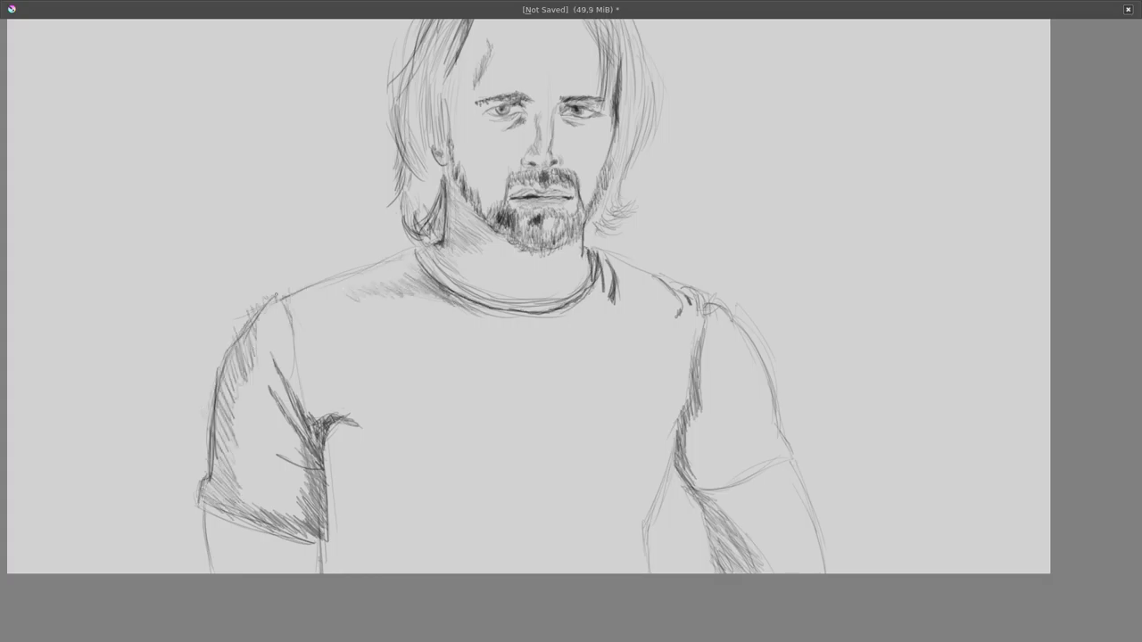
drag(248, 328, 230, 444)
- Darken the top of the right shoulder and trace the right arm's outer edge down to the sleeve
drag(724, 307, 708, 321)
mouse_move(671, 281)
mouse_down()
mouse_move(732, 323)
mouse_move(698, 312)
mouse_up()
mouse_move(705, 305)
mouse_down()
mouse_move(738, 330)
mouse_move(784, 457)
mouse_move(746, 483)
mouse_up()
drag(758, 351, 781, 450)
- Bring the head back into view and add strokes to the left side of the hair
drag(512, 115, 518, 288)
drag(437, 260, 430, 291)
drag(442, 233, 421, 271)
drag(419, 211, 418, 273)
scroll(535, 240, up, 3)
- Zoom in, stroke near the right eye, and shade both sides of the nose up to the bridge
scroll(535, 241, up, 3)
drag(676, 240, 651, 246)
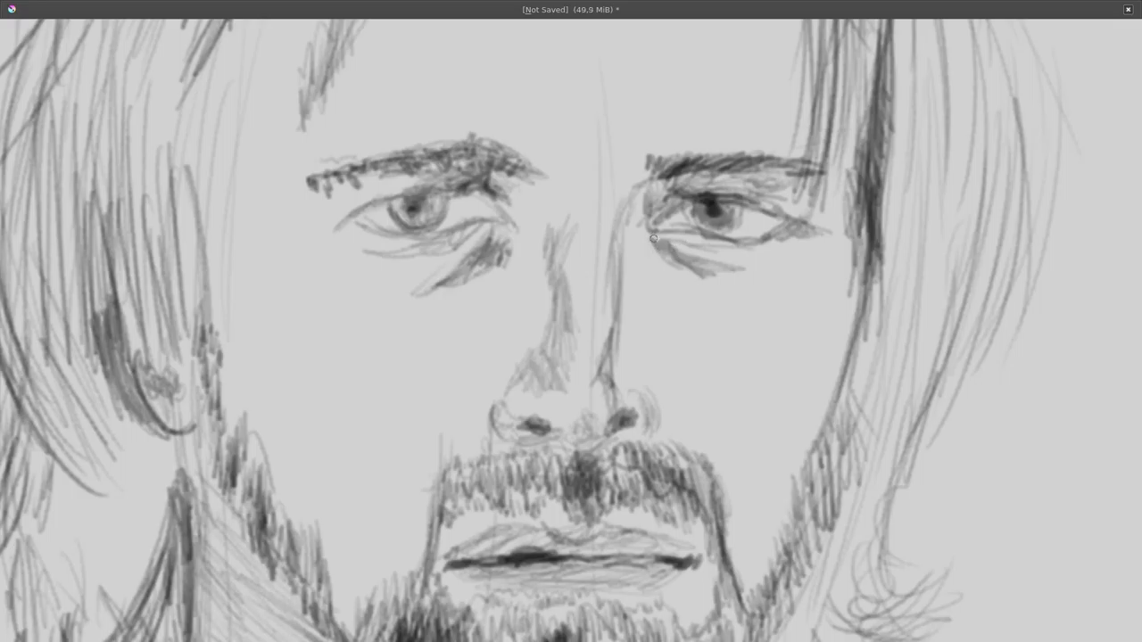
drag(657, 193, 635, 239)
mouse_move(692, 184)
mouse_down()
mouse_move(649, 200)
mouse_move(608, 387)
mouse_move(676, 435)
mouse_up()
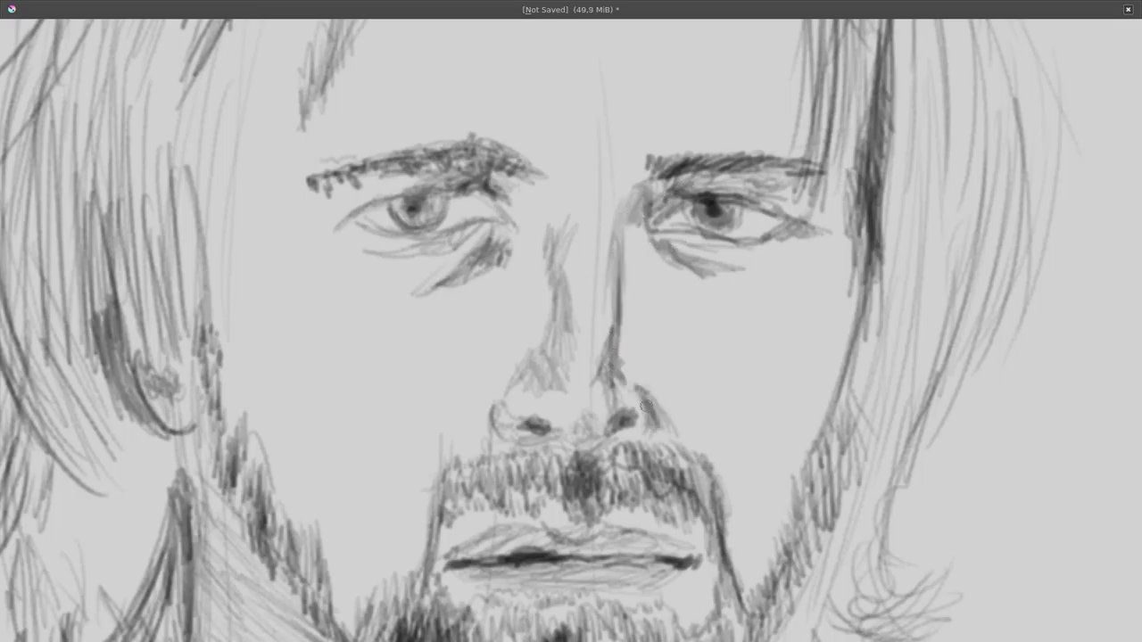
drag(643, 390, 655, 425)
drag(494, 398, 482, 446)
drag(531, 378, 502, 407)
drag(559, 344, 511, 402)
drag(571, 264, 541, 385)
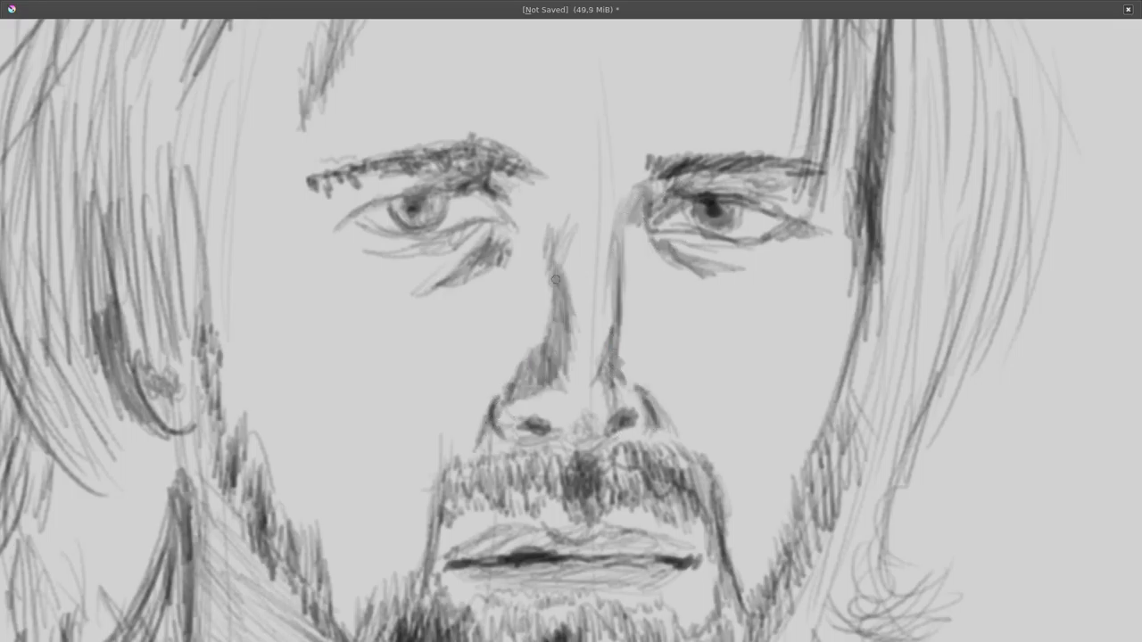
drag(556, 284, 532, 221)
drag(553, 241, 534, 215)
- Darken the inner left brow and nose bridge, shade under the left eye, and define both eyelids
mouse_move(490, 175)
mouse_down()
mouse_move(562, 231)
mouse_move(541, 359)
mouse_up()
drag(549, 264, 512, 387)
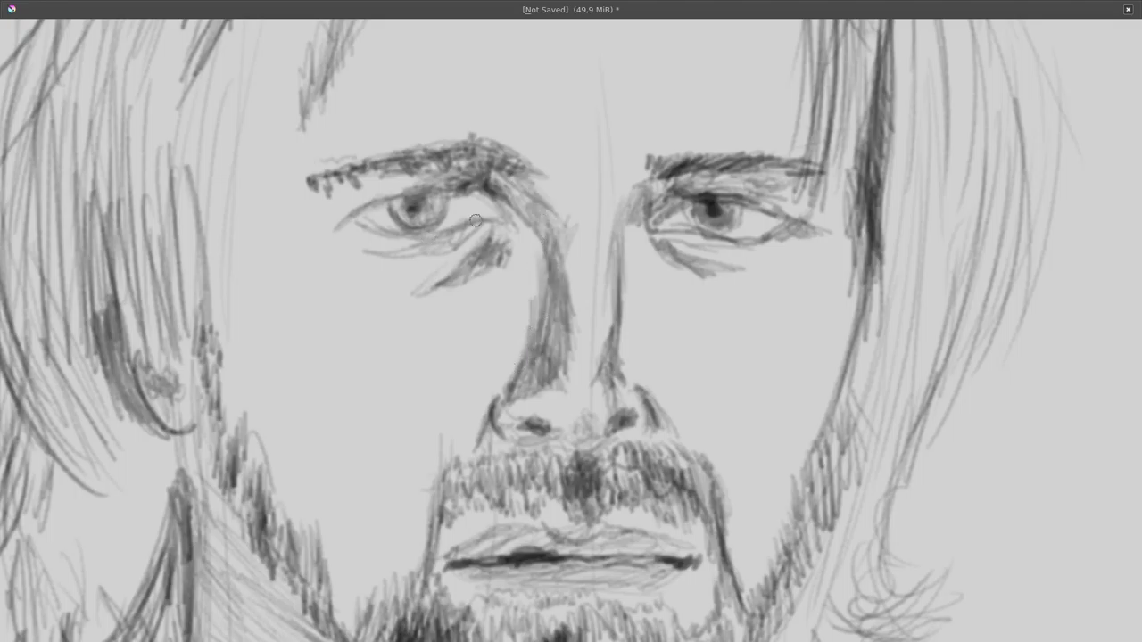
mouse_move(475, 218)
mouse_down()
mouse_move(480, 273)
mouse_move(505, 227)
mouse_up()
mouse_move(446, 230)
mouse_down()
mouse_move(366, 237)
mouse_move(469, 233)
mouse_up()
drag(494, 209, 480, 219)
drag(666, 219, 646, 230)
drag(353, 221, 404, 191)
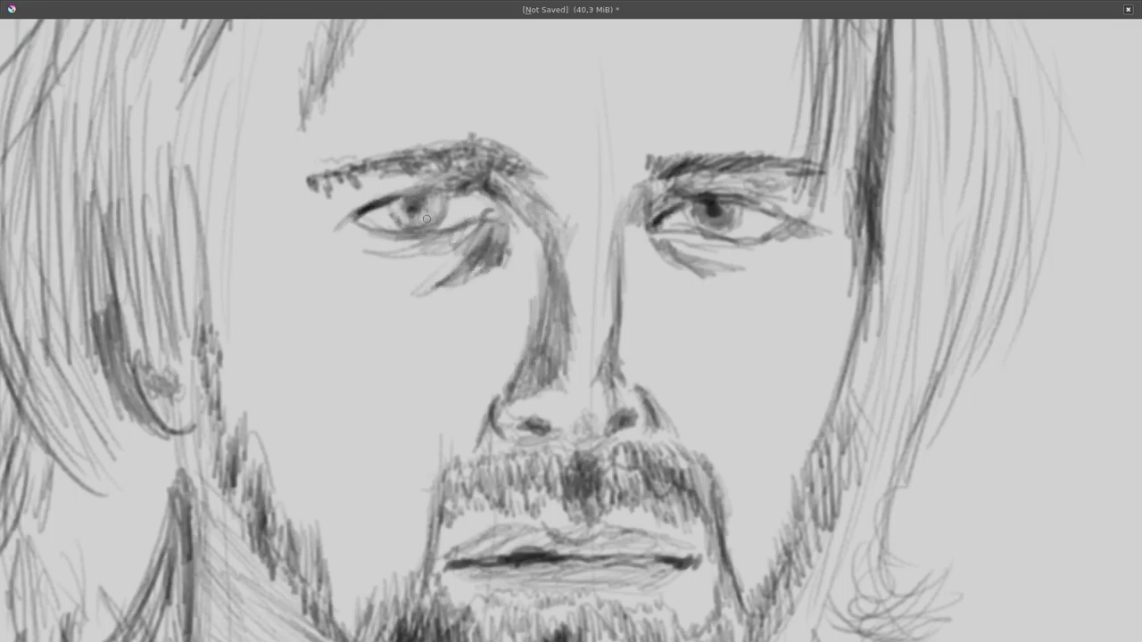
- Rework the right iris, thicken the left lash line, and darken and extend the right eyebrow
drag(701, 209, 724, 233)
mouse_move(440, 221)
mouse_down()
mouse_move(394, 235)
mouse_move(501, 195)
mouse_move(352, 205)
mouse_move(434, 185)
mouse_up()
drag(676, 193, 742, 184)
drag(650, 210, 790, 189)
drag(678, 187, 640, 219)
mouse_move(660, 154)
mouse_down()
mouse_move(636, 182)
mouse_move(805, 161)
mouse_up()
drag(787, 164, 832, 179)
- Thicken the left eyebrow and darken the nostrils, undoing the unwanted brow, nostril and nose-side strokes
mouse_move(549, 166)
mouse_down()
mouse_move(513, 152)
mouse_move(425, 154)
mouse_move(309, 187)
mouse_move(354, 185)
mouse_move(272, 197)
mouse_up()
key(ctrl+z)
drag(230, 412, 198, 500)
mouse_move(562, 429)
mouse_down()
mouse_move(533, 423)
mouse_move(551, 432)
mouse_up()
drag(625, 421, 633, 425)
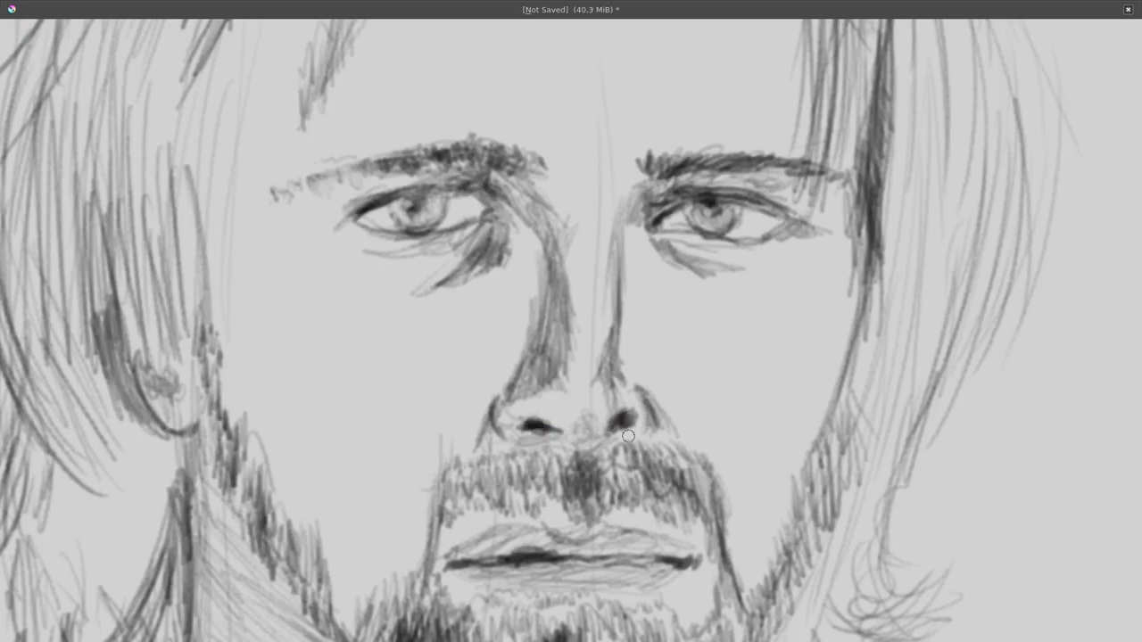
key(ctrl+z)
key(ctrl+z)
mouse_move(521, 433)
mouse_down()
mouse_move(635, 421)
mouse_move(687, 446)
mouse_up()
drag(644, 392, 685, 443)
key(ctrl+z)
key(ctrl+z)
- Stroke the left beard edge, shade the upper and lower lips, and deepen the mouth line
drag(436, 455, 429, 563)
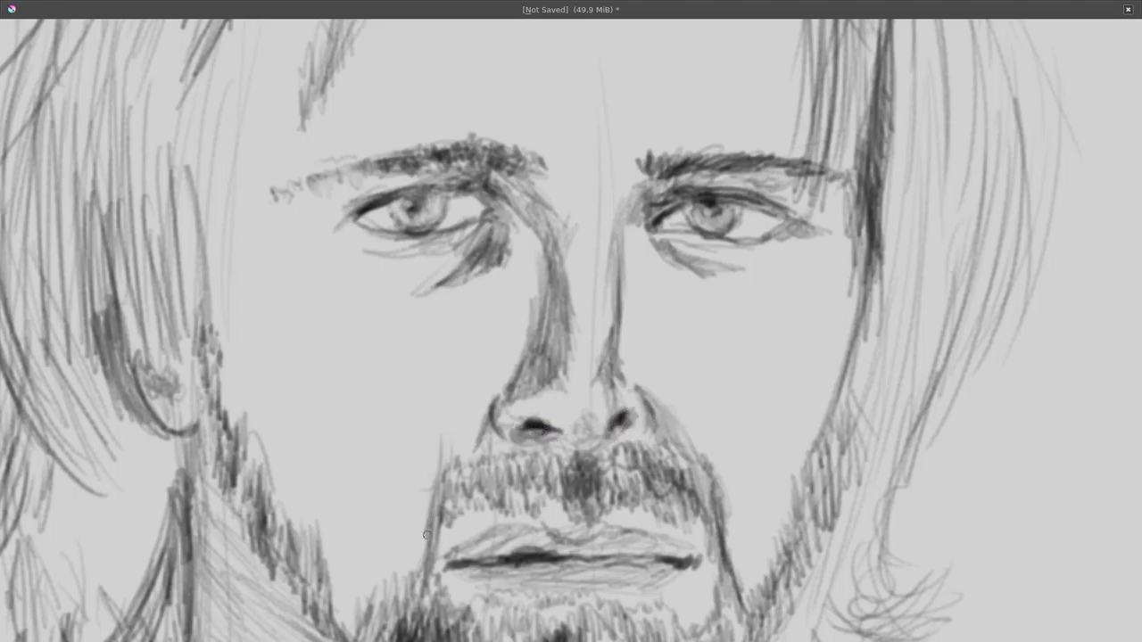
drag(582, 539, 660, 533)
drag(609, 578, 674, 577)
drag(451, 553, 687, 541)
drag(589, 576, 666, 571)
mouse_move(473, 571)
mouse_down()
mouse_move(640, 568)
mouse_move(513, 551)
mouse_move(696, 551)
mouse_move(485, 571)
mouse_up()
mouse_move(567, 558)
mouse_down()
mouse_move(669, 560)
mouse_move(452, 558)
mouse_up()
drag(589, 539, 475, 539)
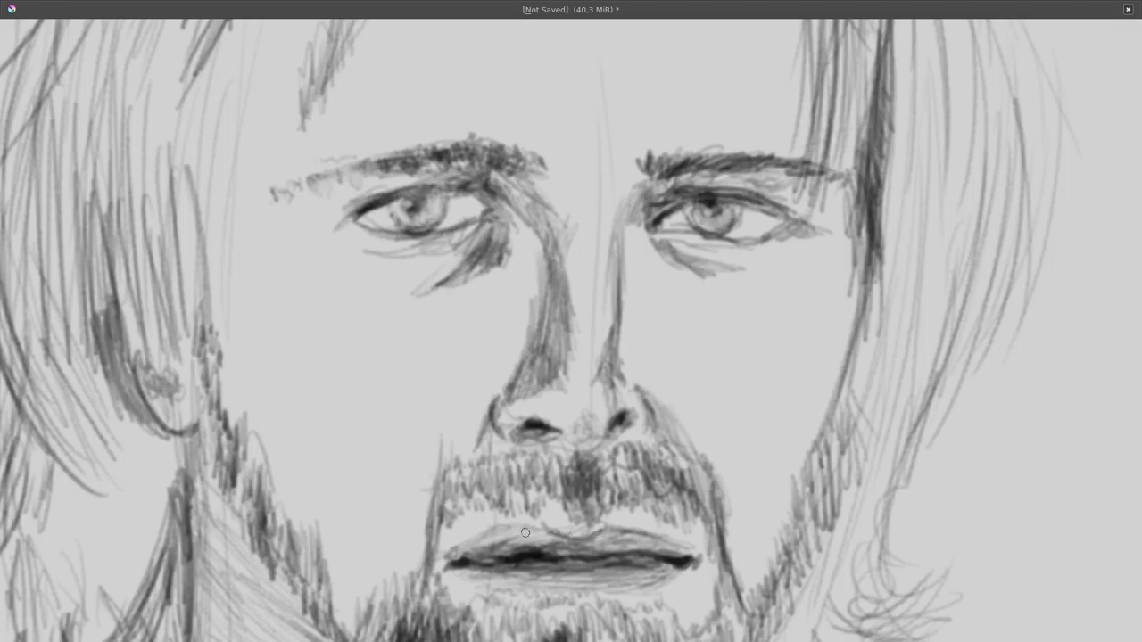
drag(535, 587, 621, 591)
- Zoom out to the whole figure and draw the circled JAB monogram at the bottom right
scroll(622, 590, down, 10)
scroll(588, 375, up, 2)
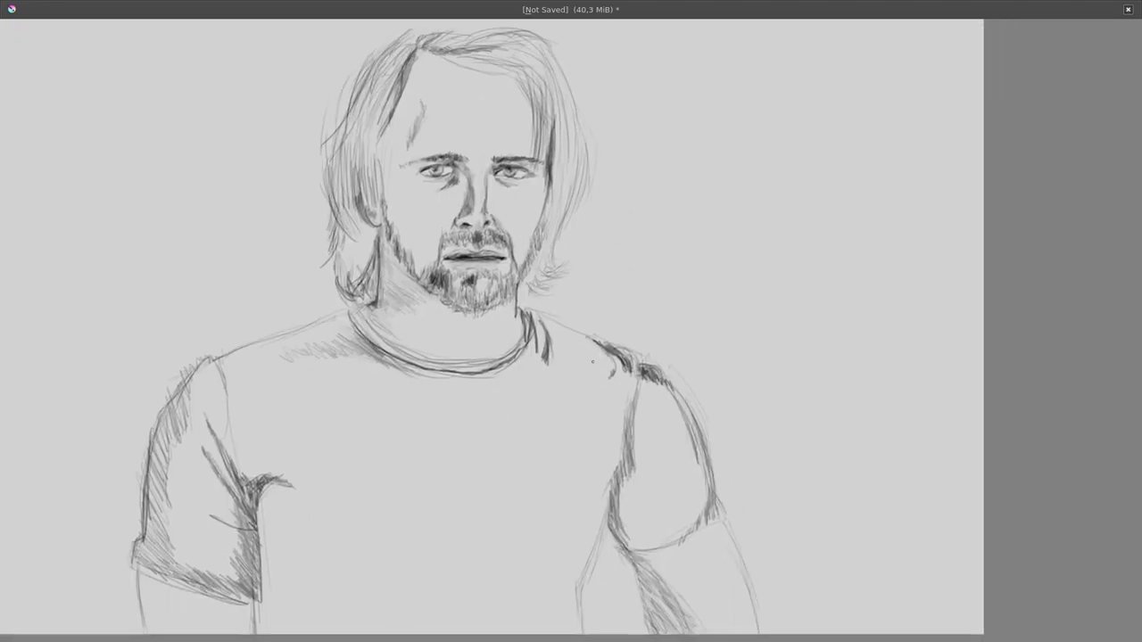
drag(858, 593, 893, 567)
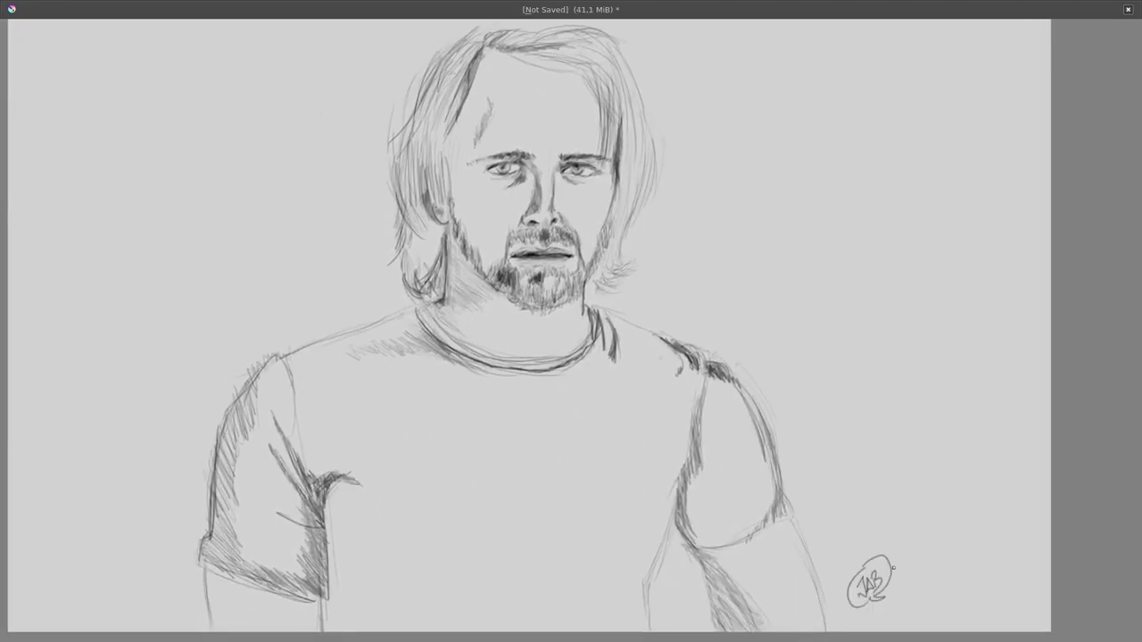